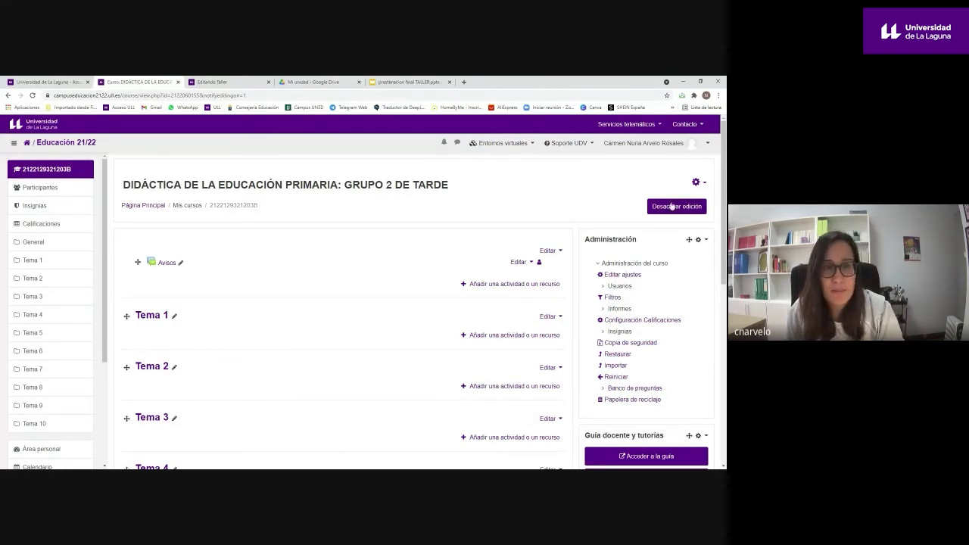
- Add a new Taller activity to the Tema 1 section of the course
click(485, 335)
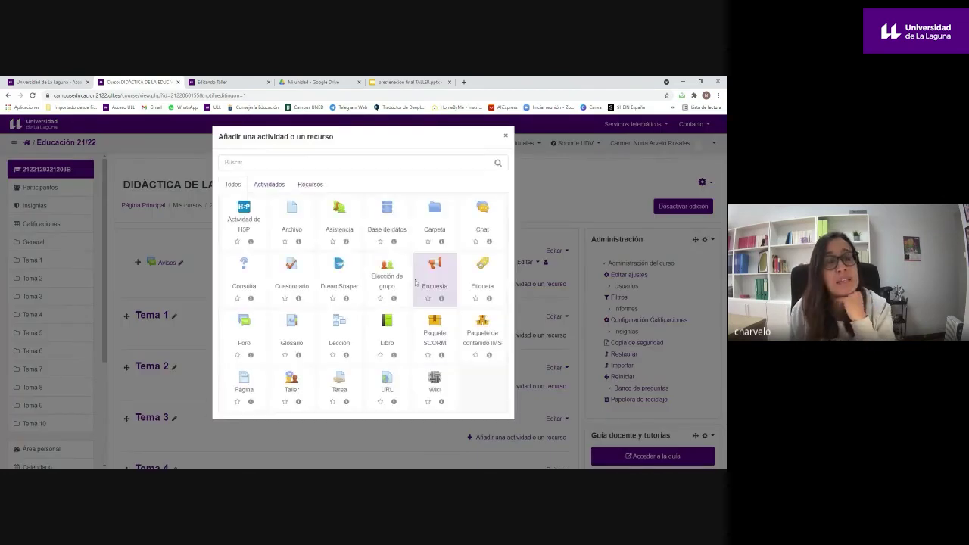
click(297, 386)
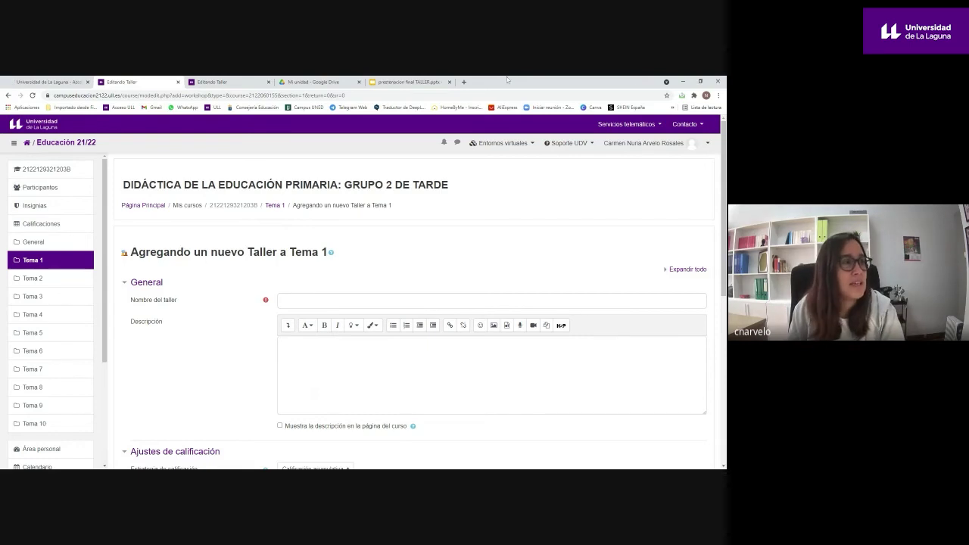
- Switch to the existing workshop "Grupo de expertos 3: dimensión social" and examine its general description and grading settings
click(203, 82)
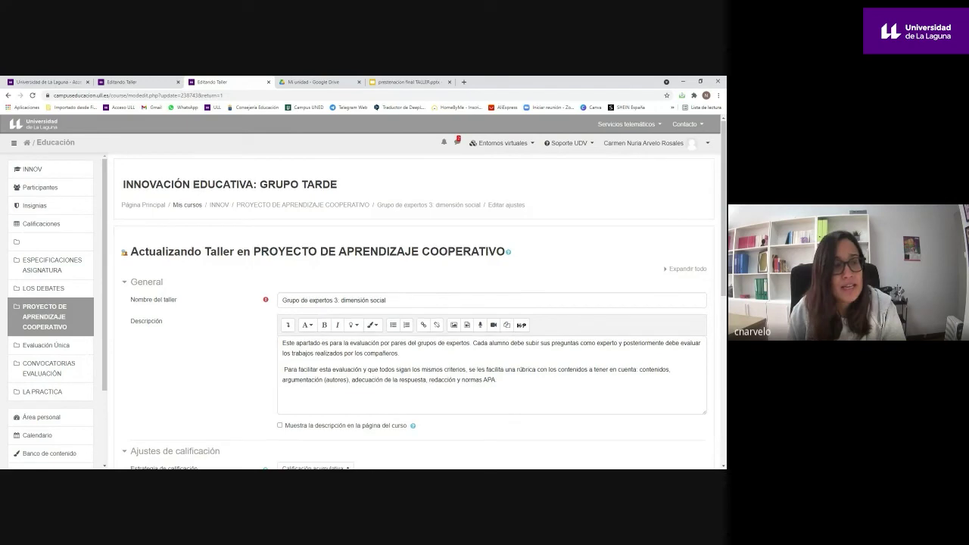
scroll(262, 434, down, 1)
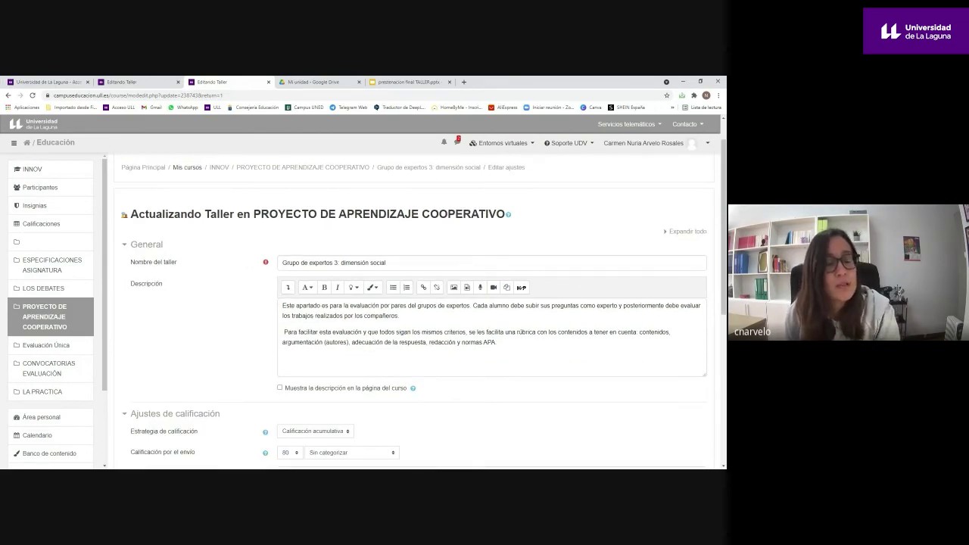
scroll(416, 311, down, 1)
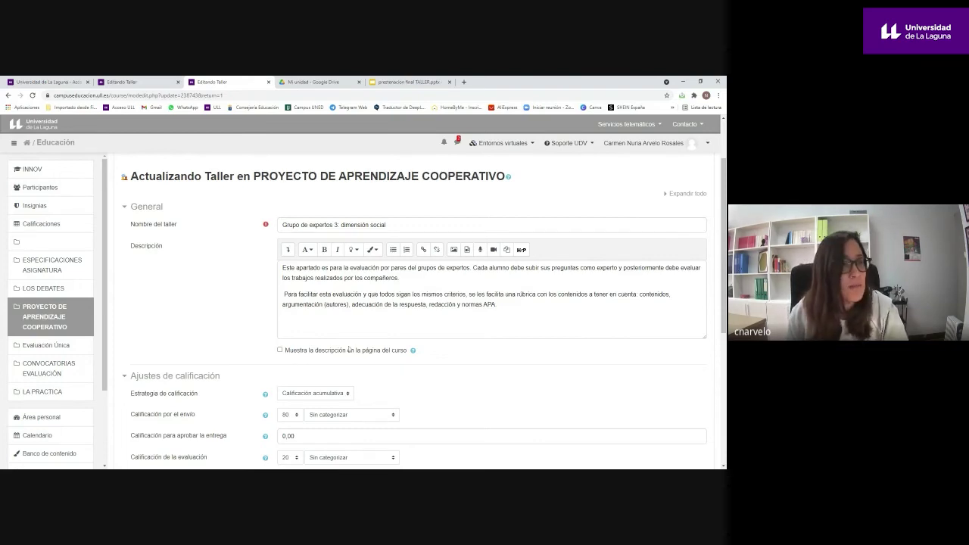
scroll(417, 319, down, 1)
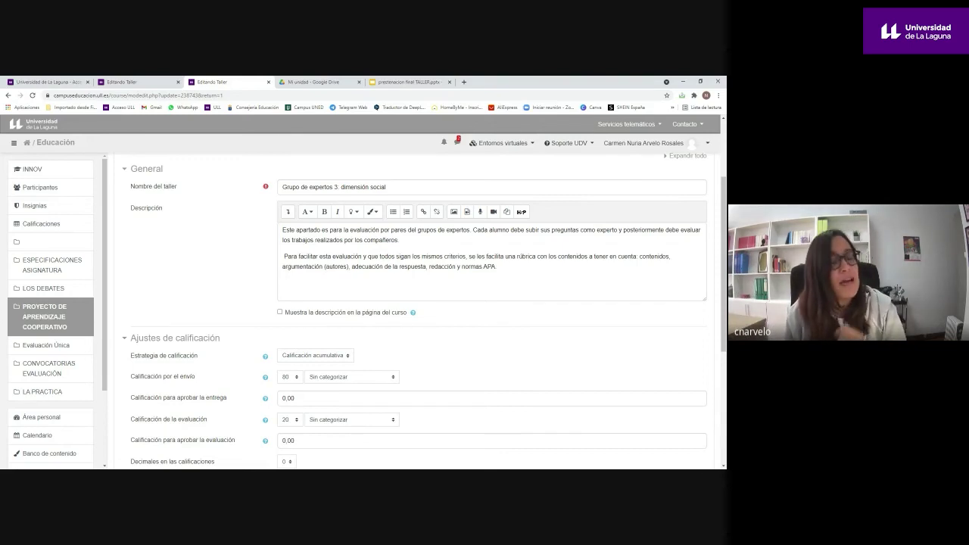
scroll(424, 311, down, 4)
scroll(424, 310, up, 2)
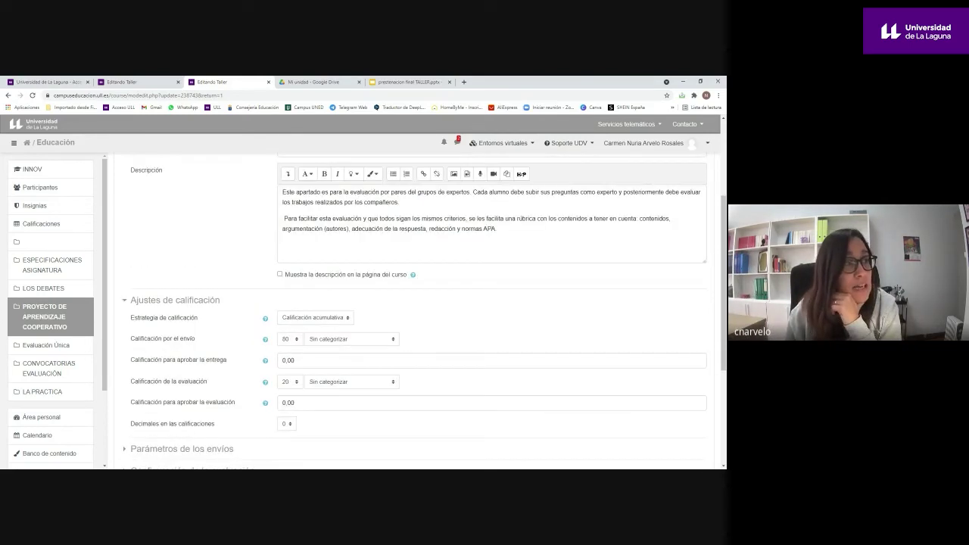
scroll(424, 310, down, 1)
scroll(209, 238, down, 1)
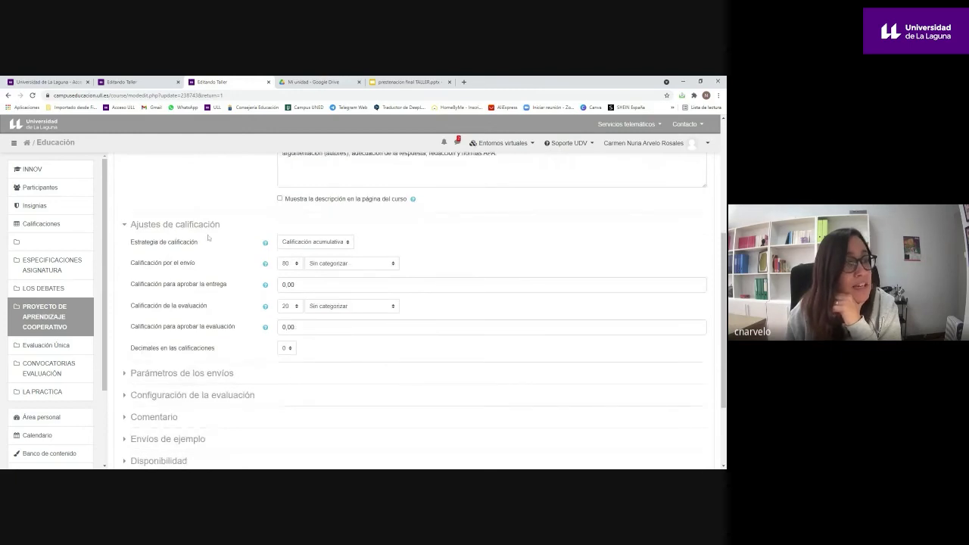
scroll(208, 237, down, 1)
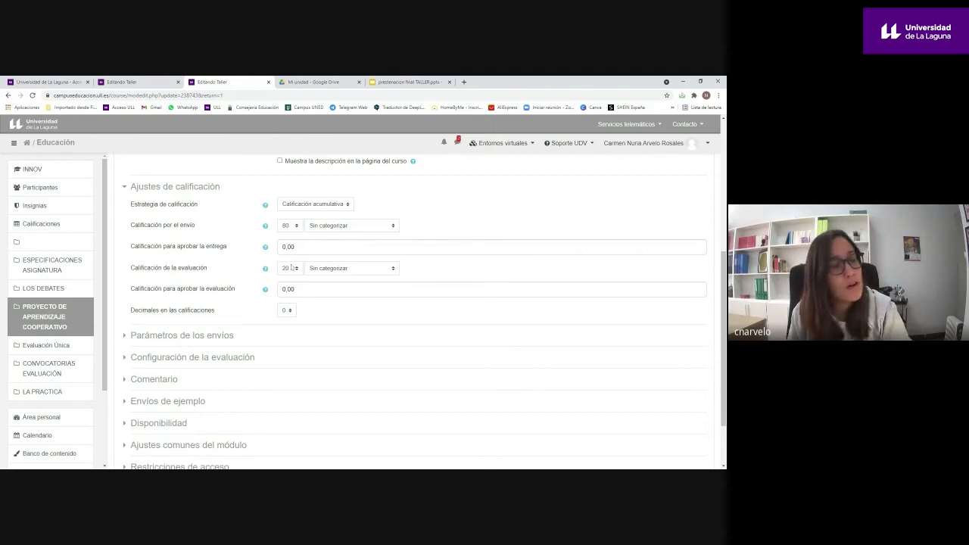
scroll(416, 310, down, 1)
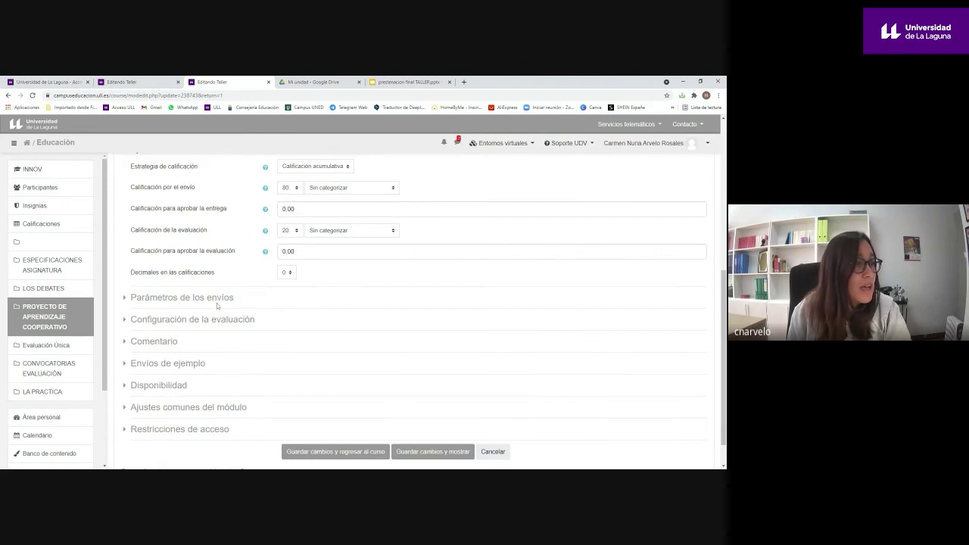
- Expand the workshop's submission parameters and assessment configuration and review their instructions, submission types and self-assessment option
click(217, 300)
scroll(430, 278, down, 2)
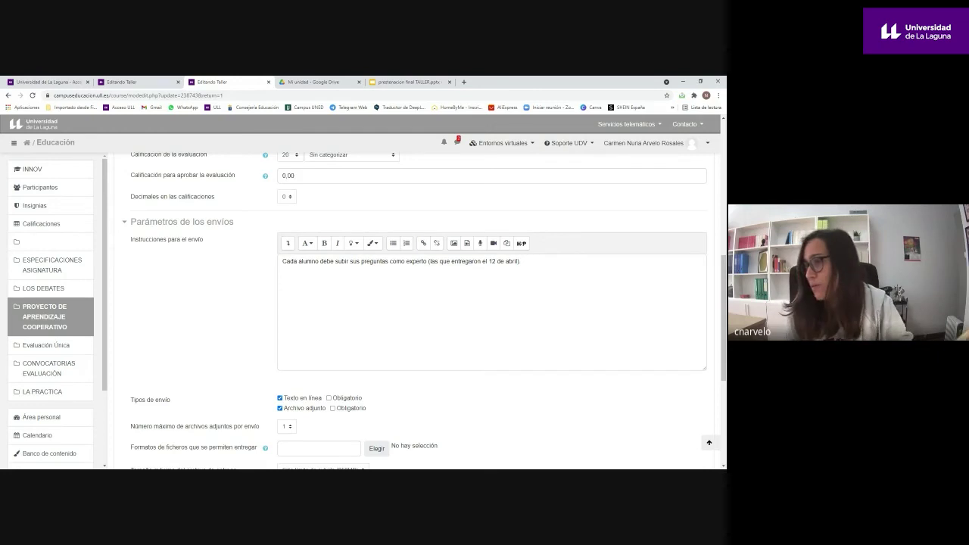
scroll(284, 300, down, 2)
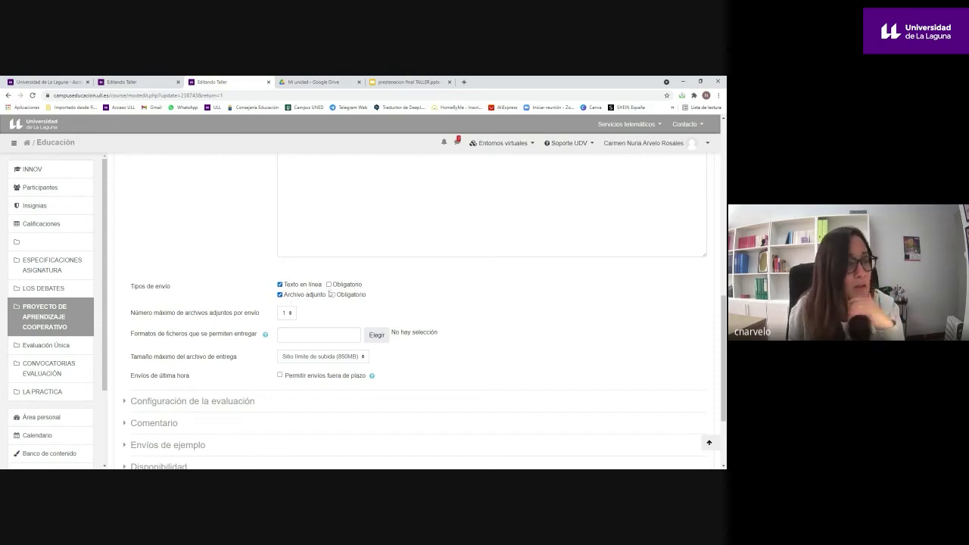
scroll(303, 299, down, 3)
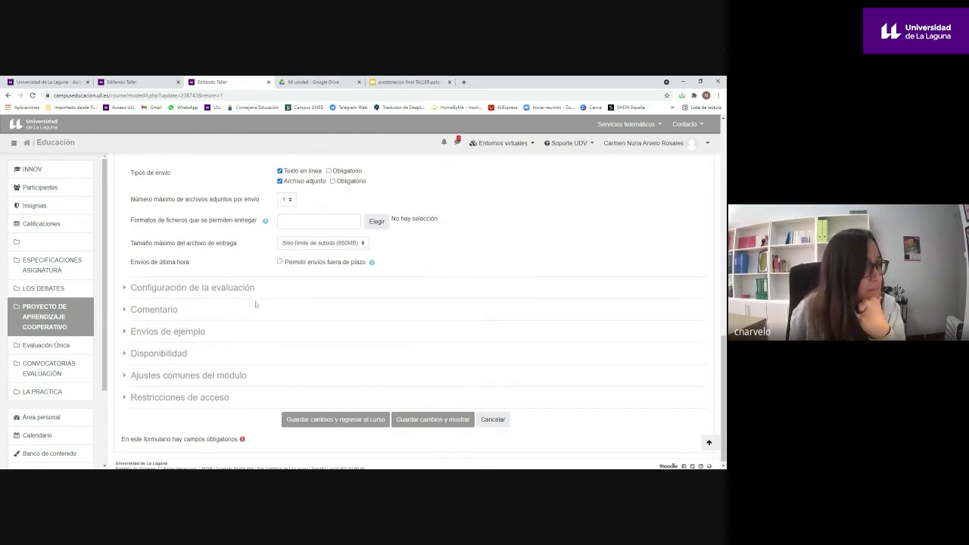
click(233, 296)
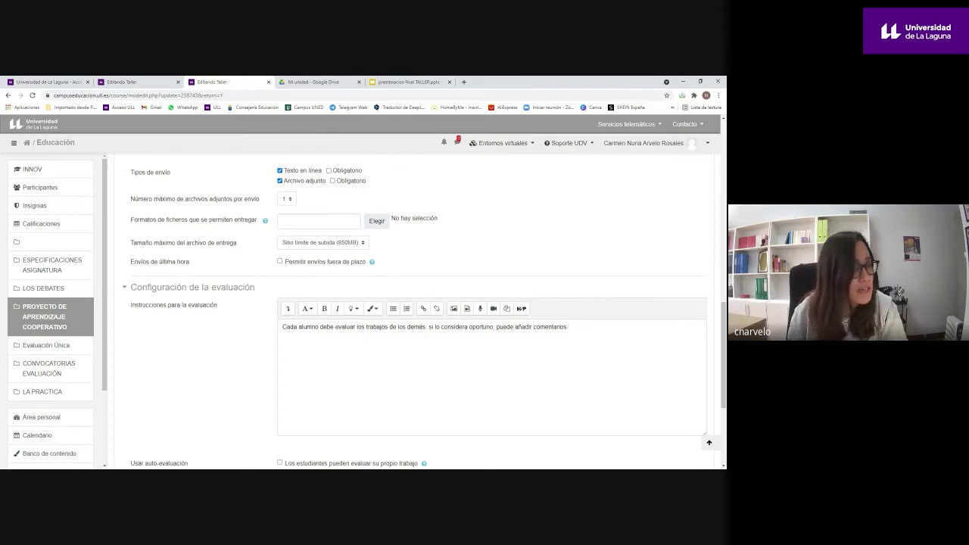
scroll(199, 361, down, 2)
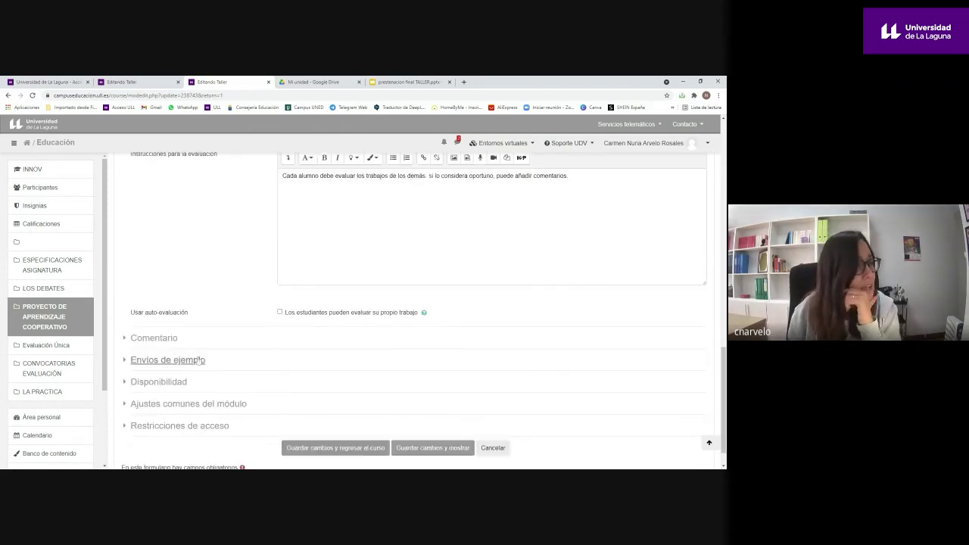
- Expand the Comentario section and examine the conclusion text and the available global feedback modes
click(154, 338)
scroll(153, 338, down, 2)
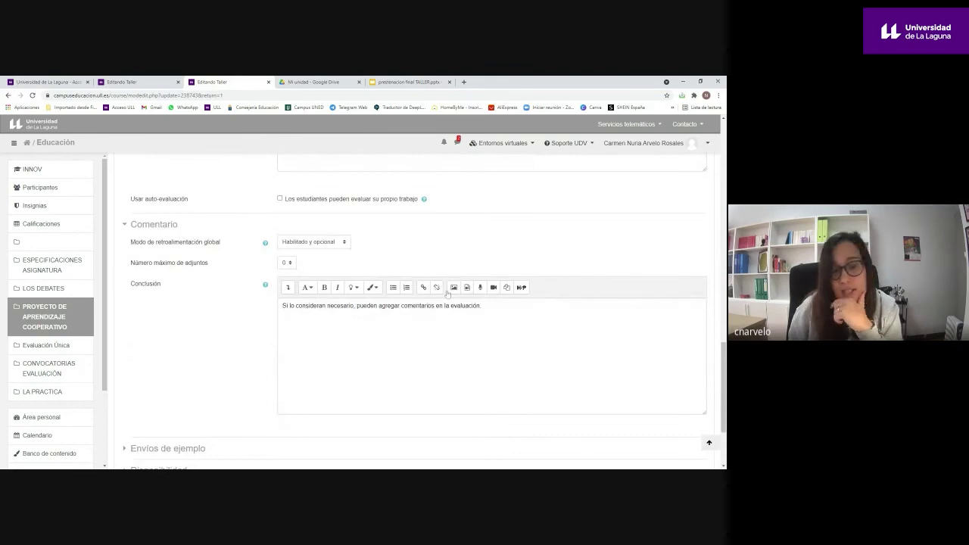
scroll(482, 293, down, 1)
scroll(429, 310, down, 1)
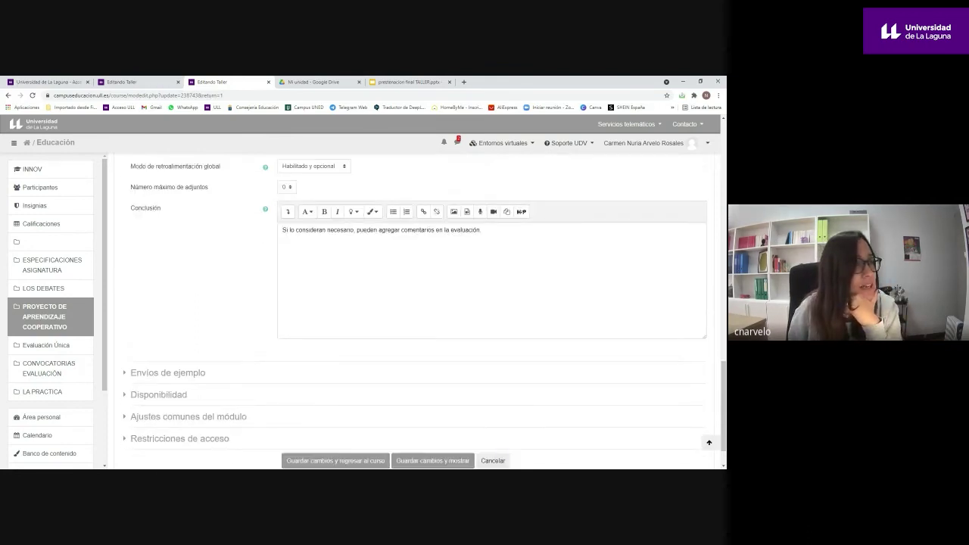
scroll(318, 206, up, 1)
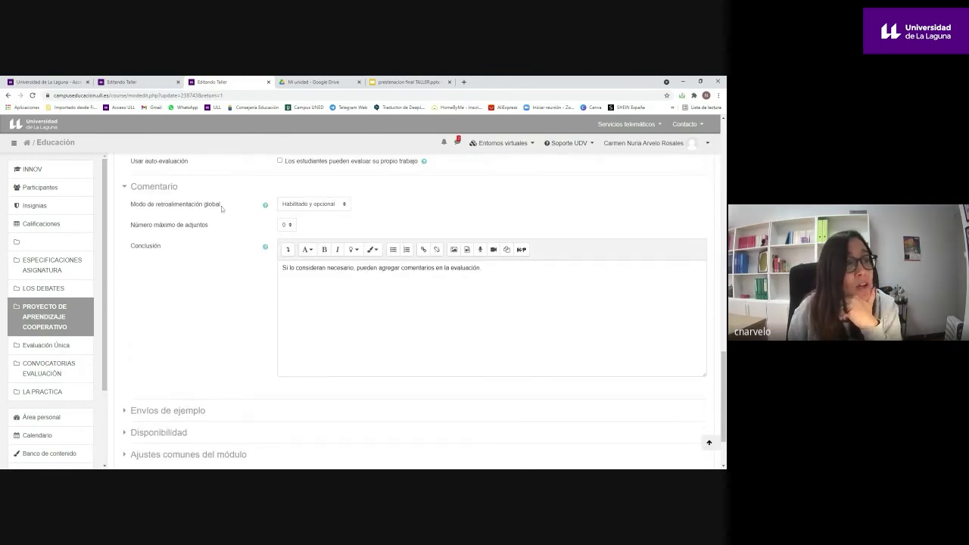
click(318, 206)
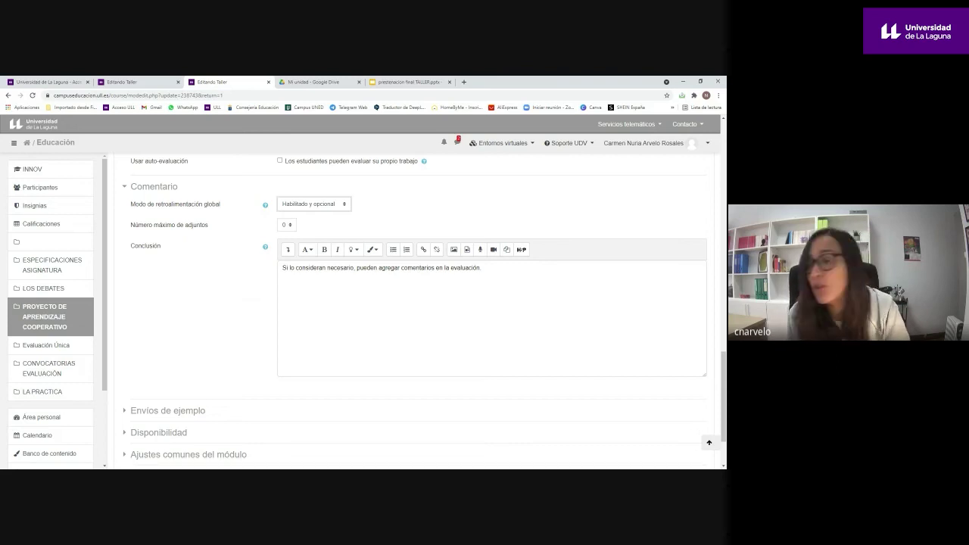
- In the workshop's availability settings, enable the automatic change to the next phase after the submission deadline
scroll(148, 336, down, 2)
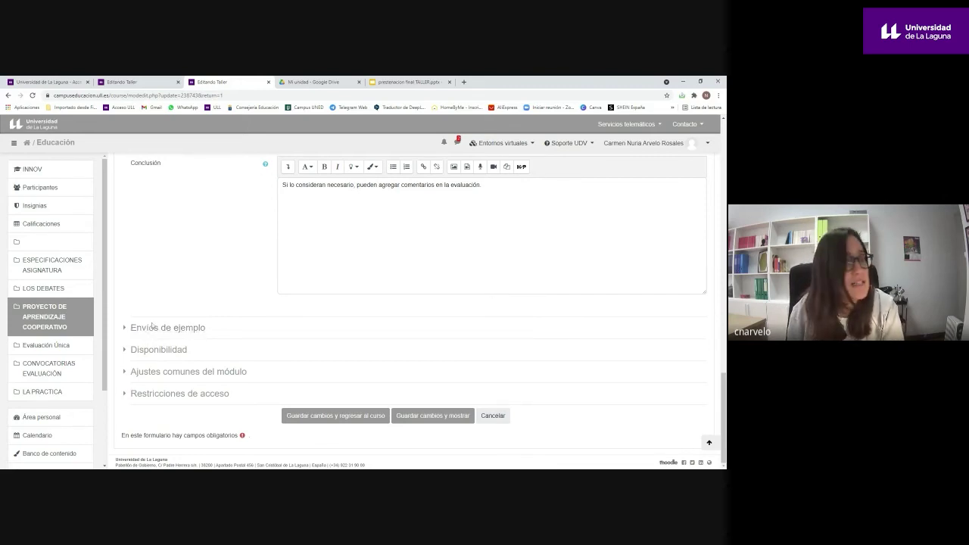
click(159, 349)
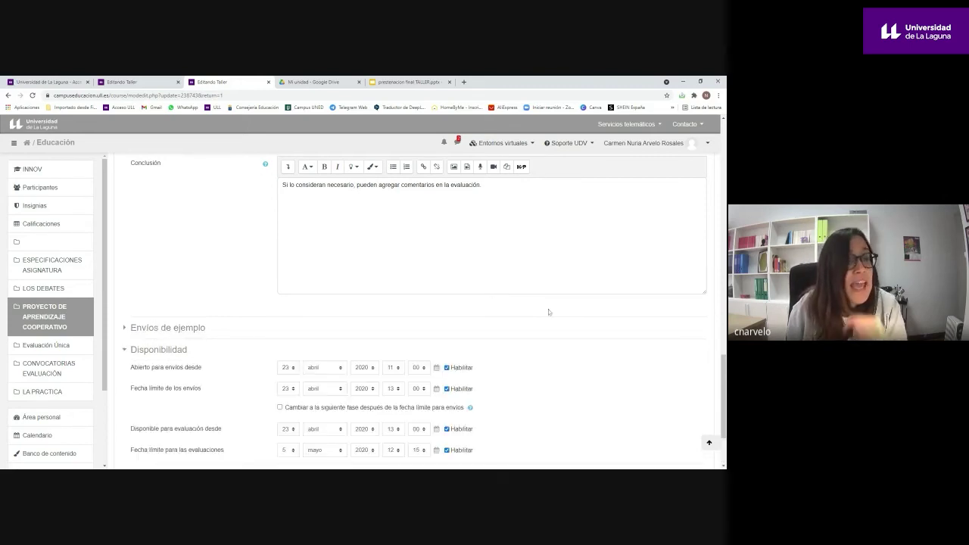
scroll(552, 315, down, 3)
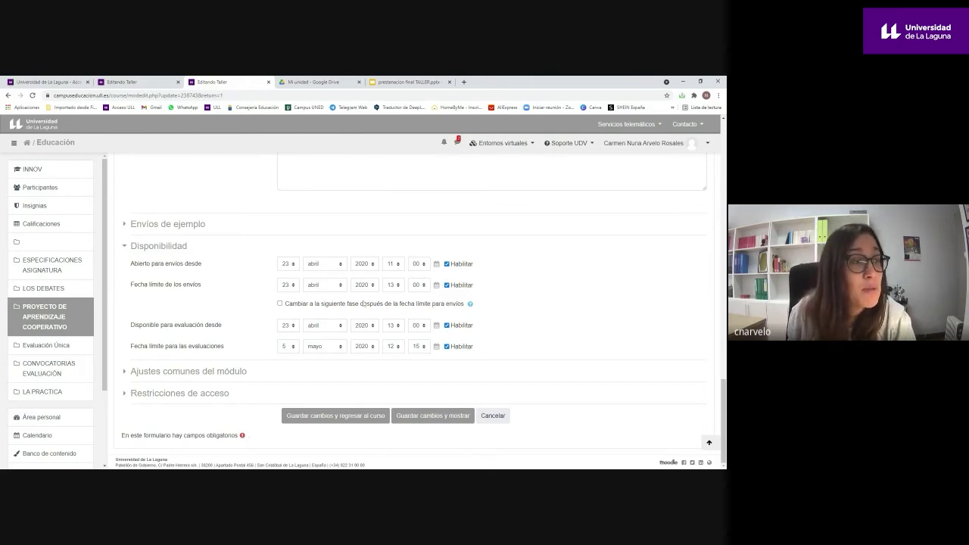
click(280, 303)
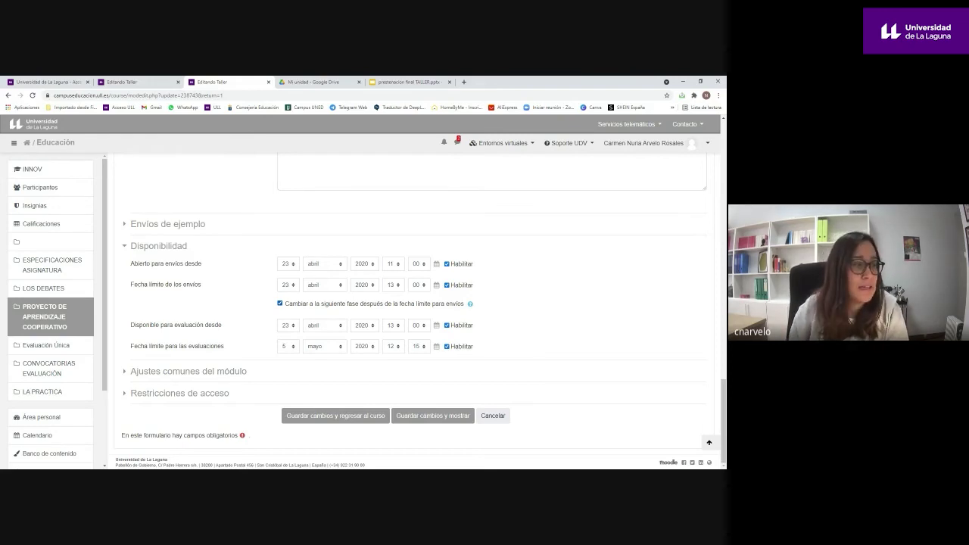
- Review the common module settings and group access restrictions, and save the workshop changes so that its page is displayed
click(181, 372)
scroll(140, 310, down, 2)
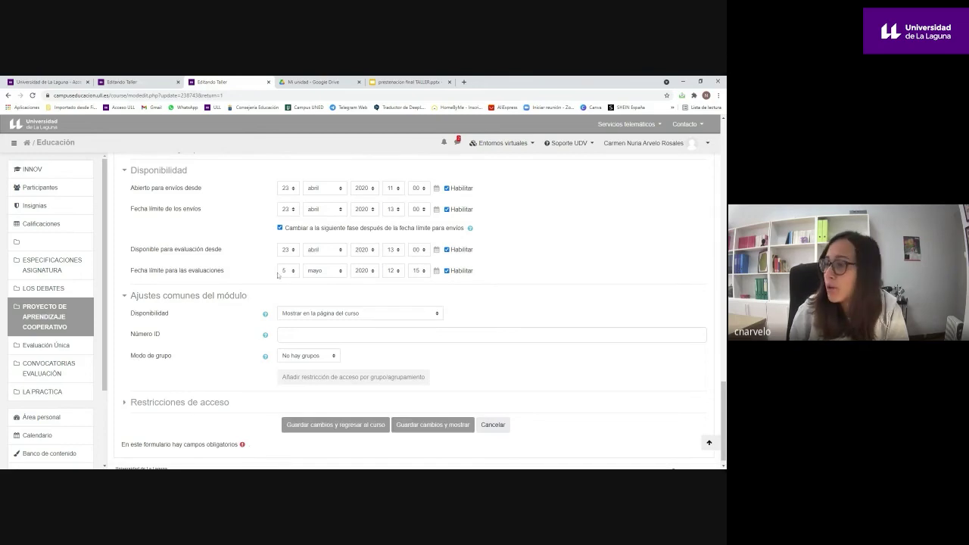
click(174, 394)
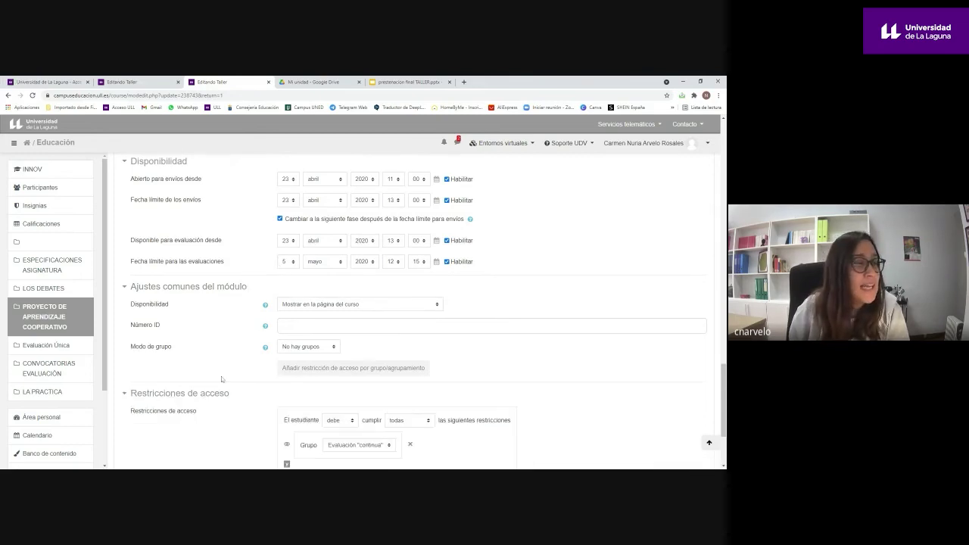
scroll(297, 331, down, 1)
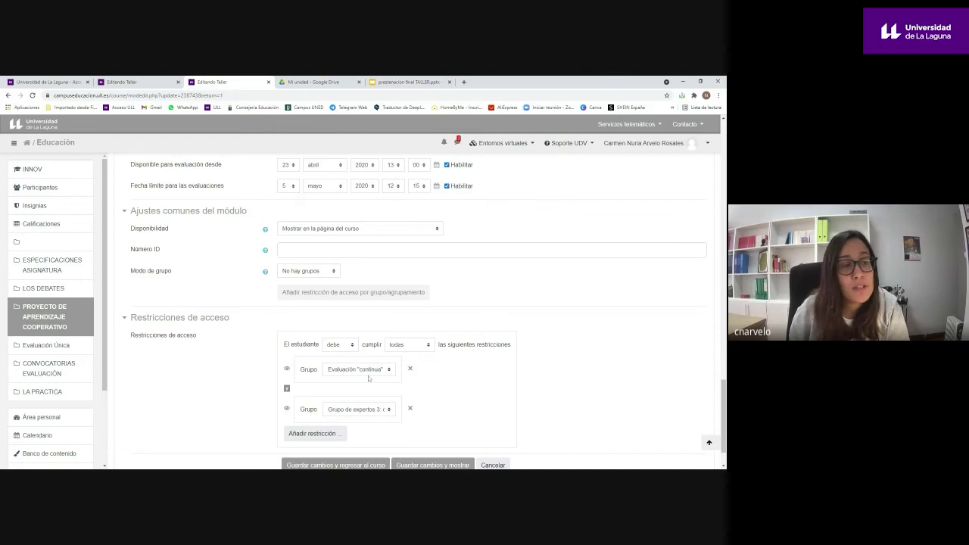
scroll(381, 341, down, 1)
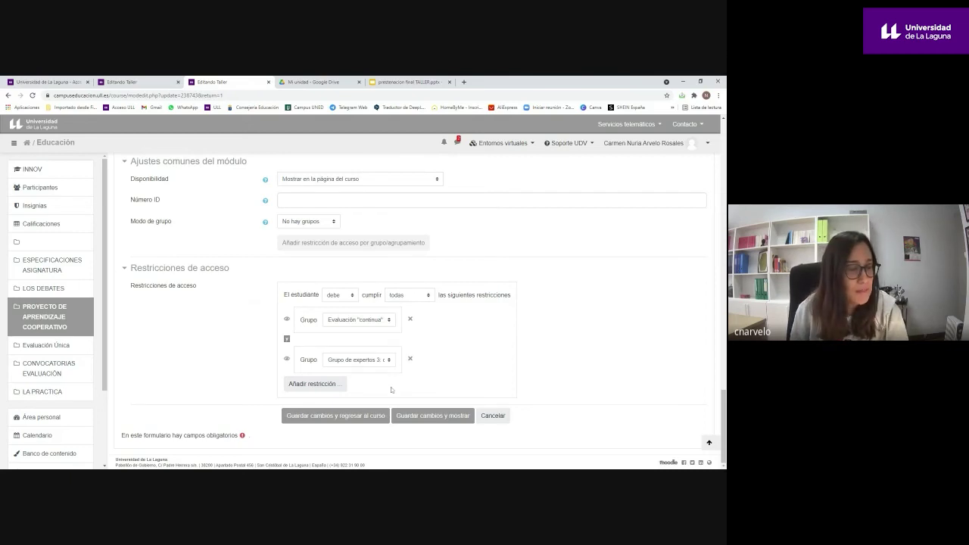
click(443, 419)
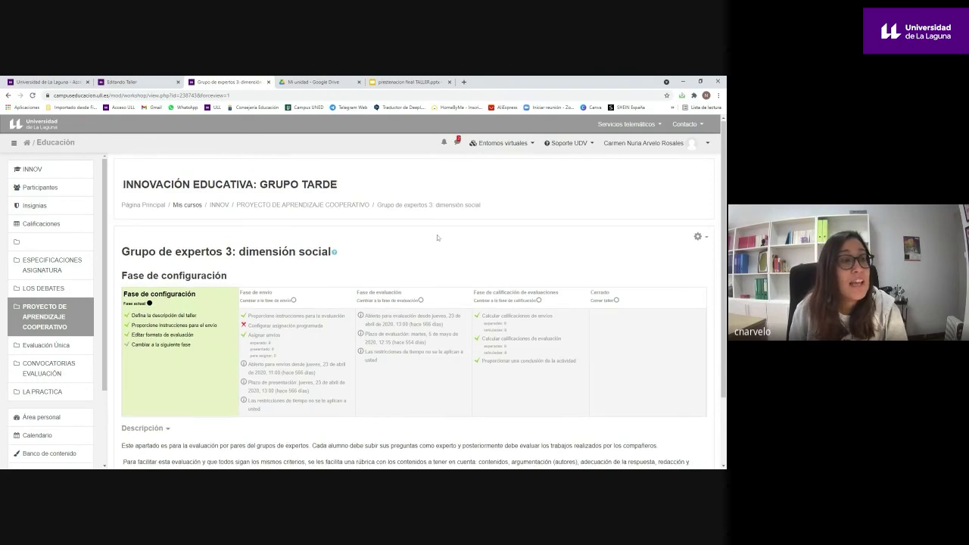
- Open the workshop's assessment format for editing and examine Aspecto 1's description, maximum grade and weighting
scroll(500, 264, down, 1)
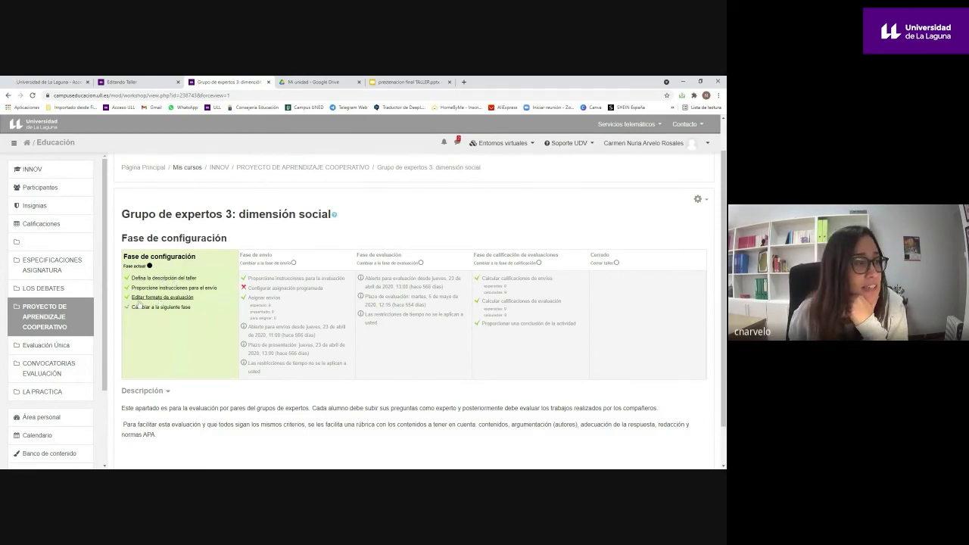
click(182, 300)
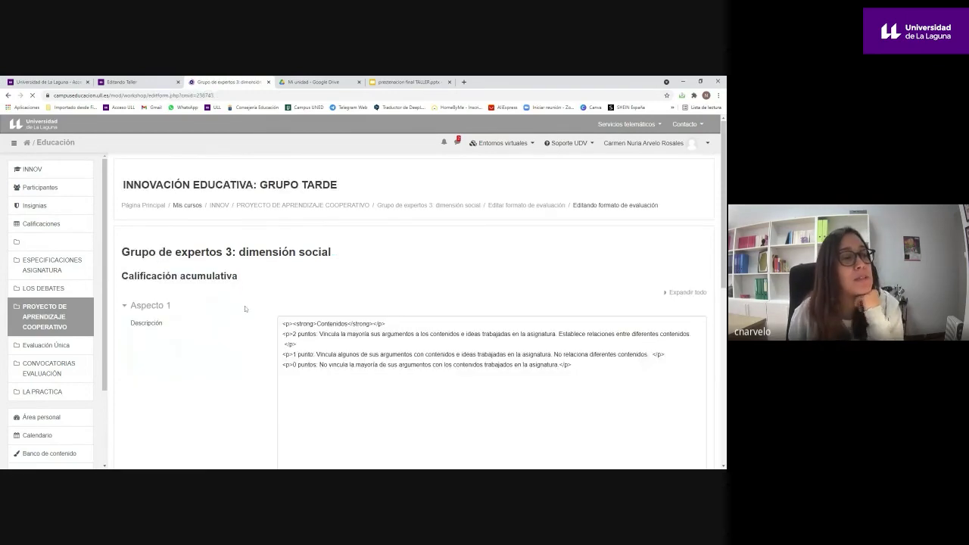
scroll(245, 306, down, 1)
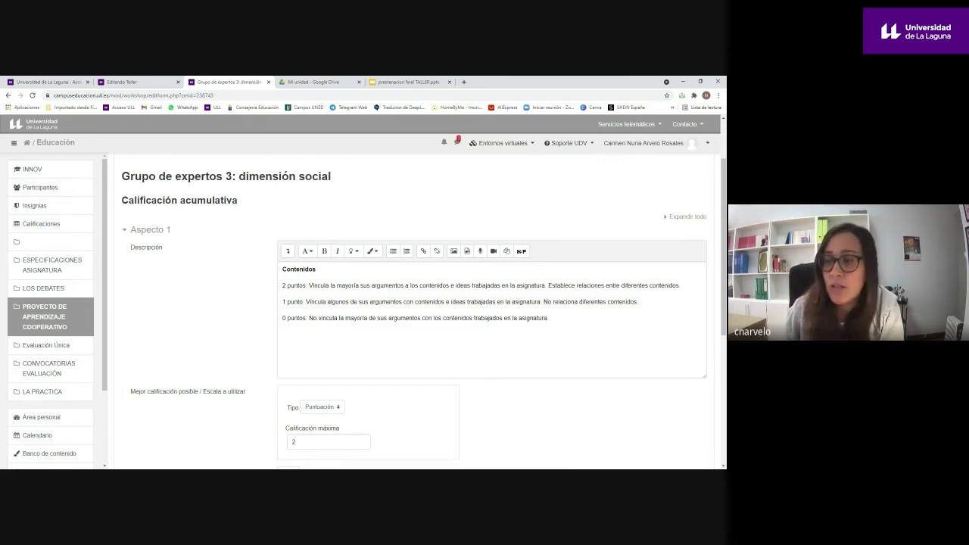
scroll(417, 303, down, 1)
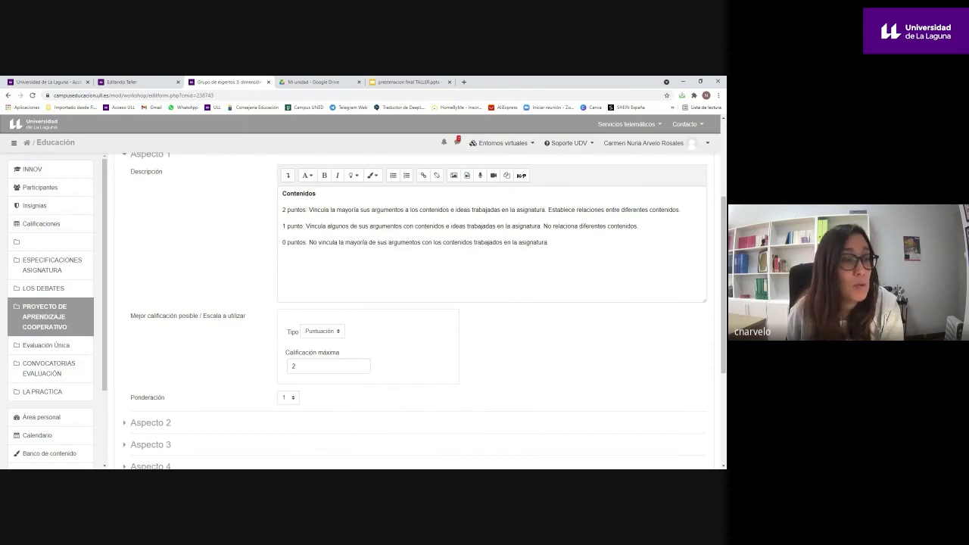
scroll(331, 320, down, 1)
scroll(332, 319, up, 1)
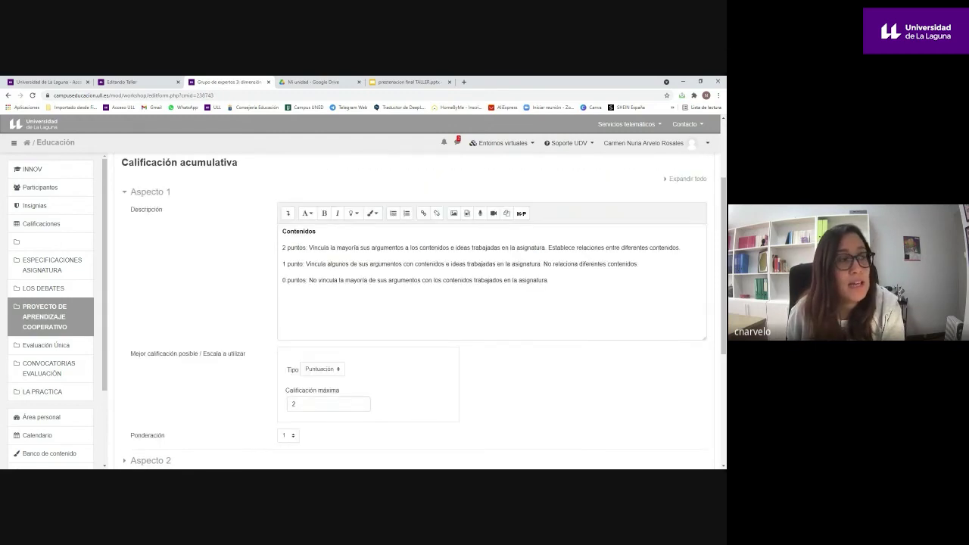
scroll(332, 319, down, 3)
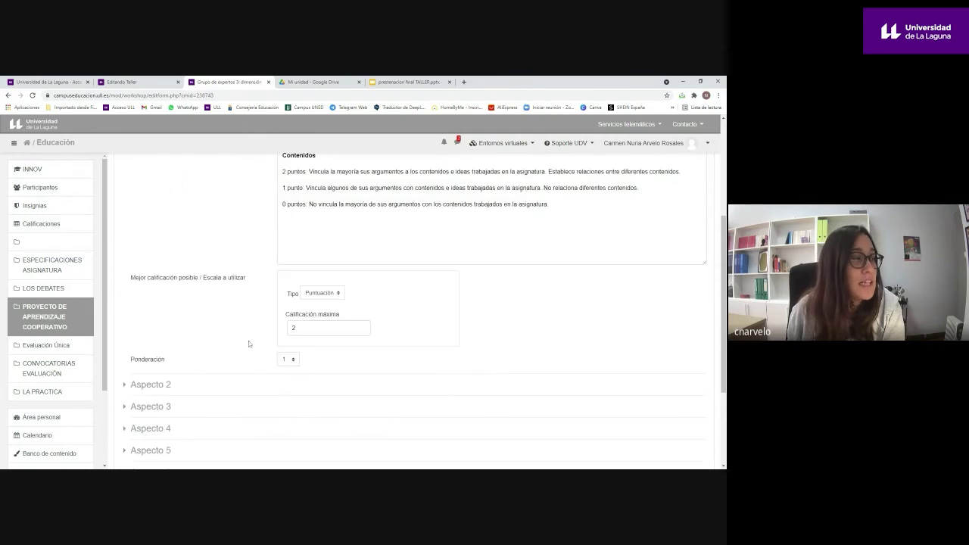
- Expand Aspecto 2 and Aspecto 3 and review their scoring criteria, maximum grades and weightings
click(199, 266)
scroll(137, 392, down, 3)
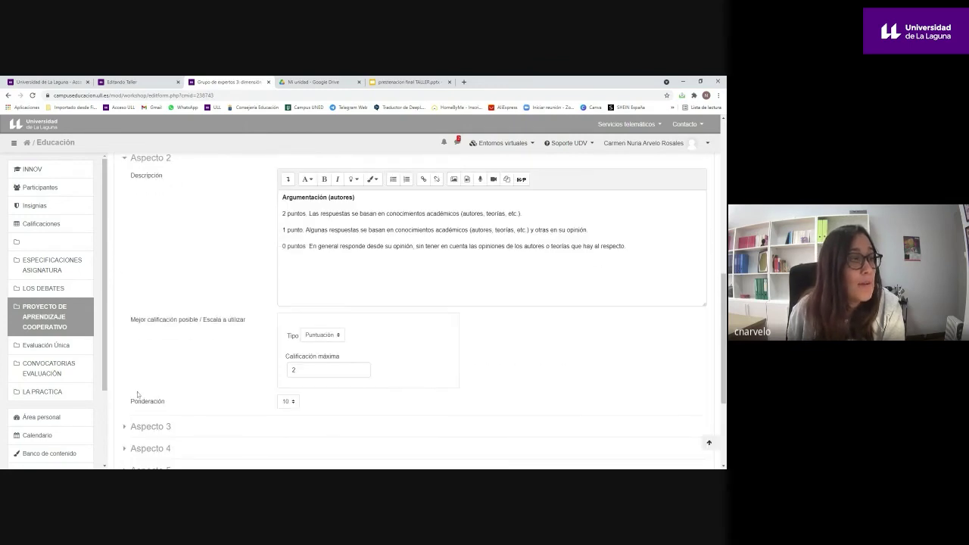
click(150, 312)
scroll(342, 277, down, 1)
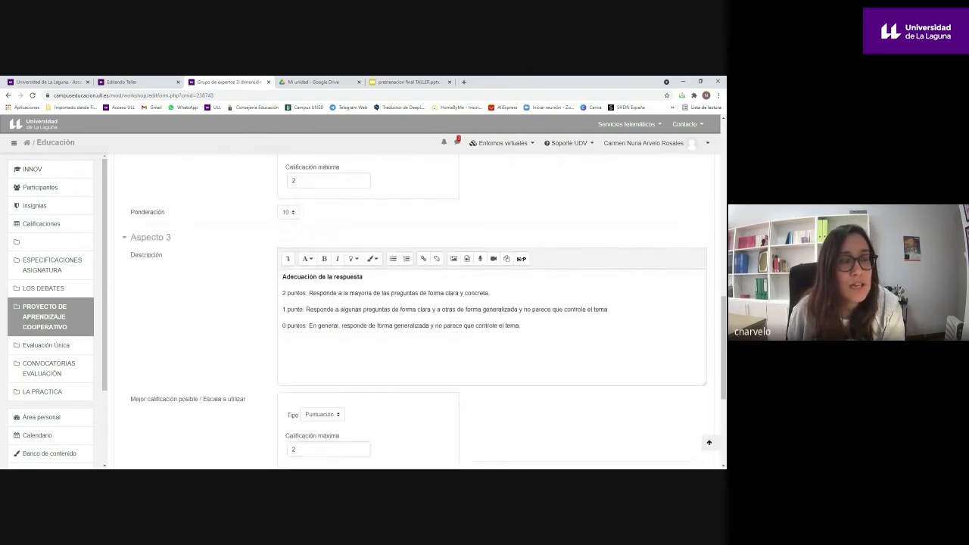
scroll(250, 257, down, 1)
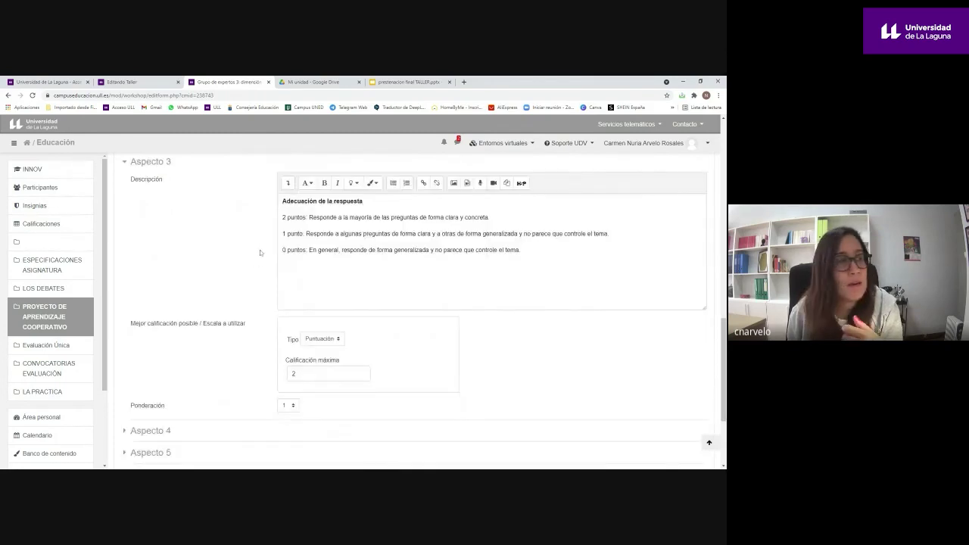
scroll(260, 250, up, 3)
- Save and preview the assessment form, and review the grade and comment fields offered for each aspect
scroll(227, 216, down, 6)
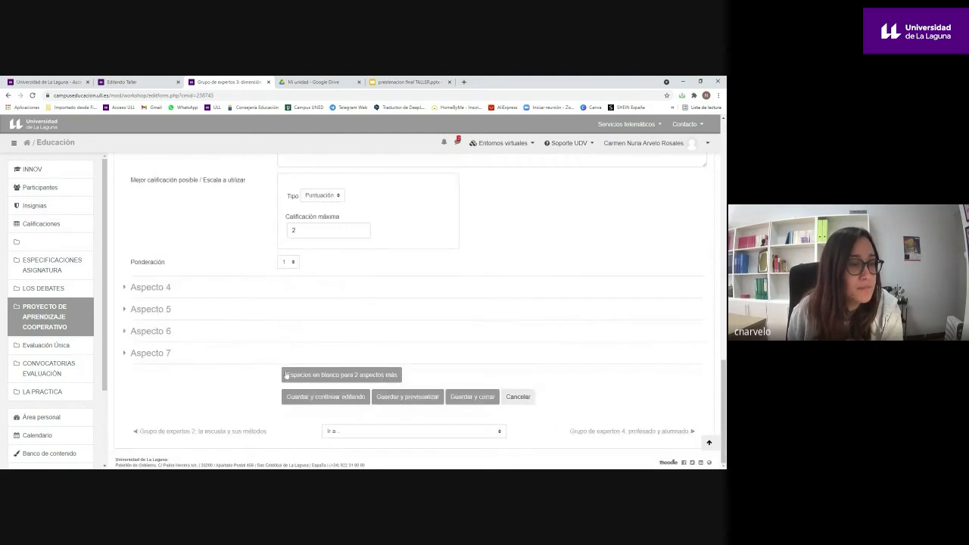
click(394, 401)
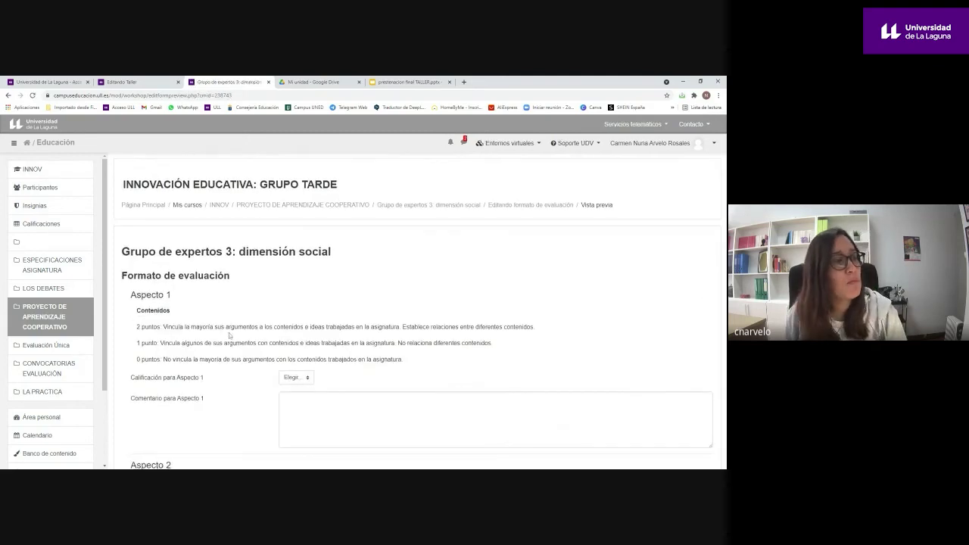
scroll(229, 332, down, 1)
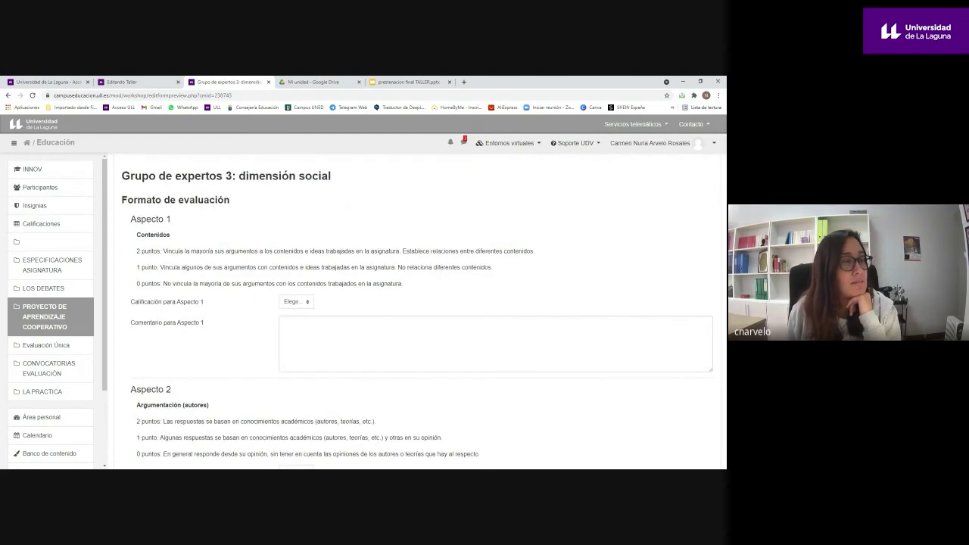
scroll(134, 270, down, 1)
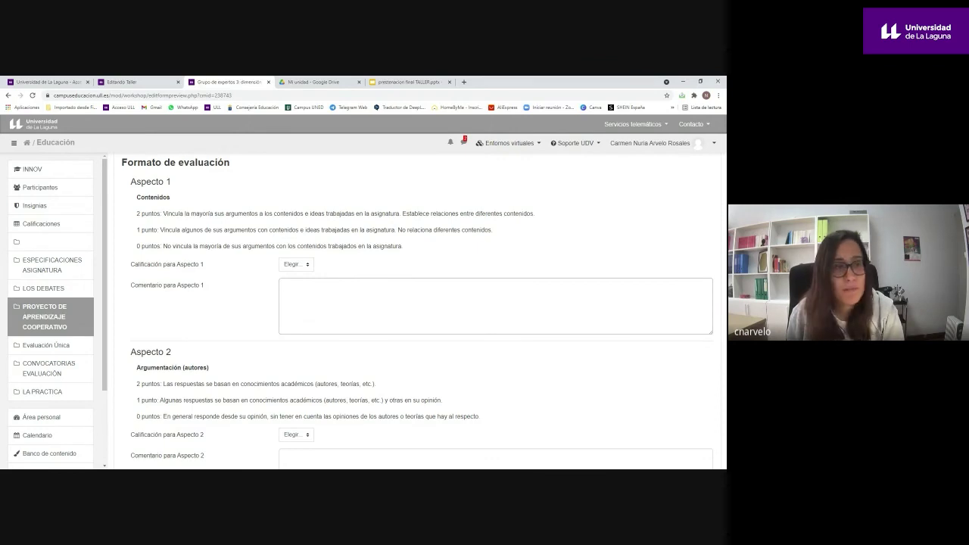
scroll(374, 250, down, 6)
scroll(358, 278, up, 6)
scroll(358, 278, up, 3)
- Return to the workshop page and switch the workshop from the configuration phase to the next phase, confirming the change
click(8, 95)
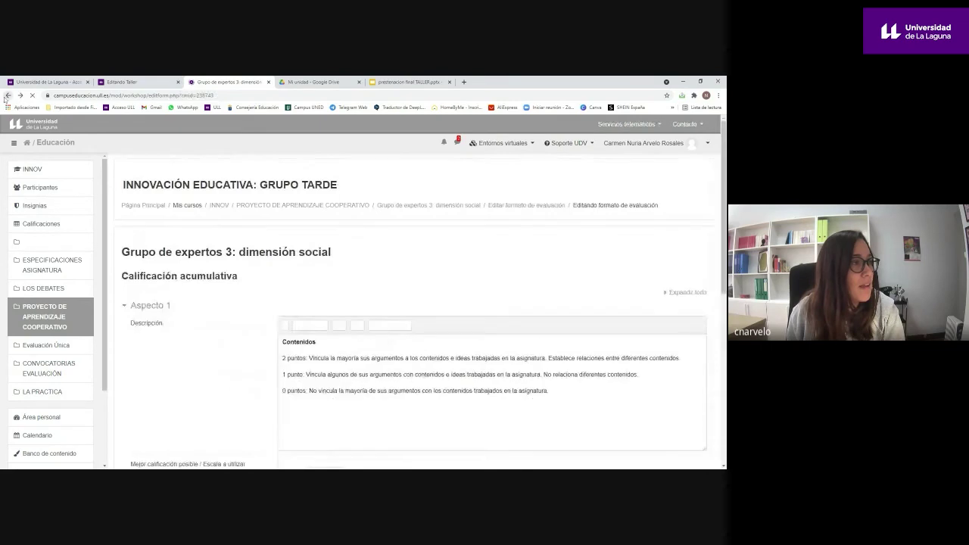
click(7, 96)
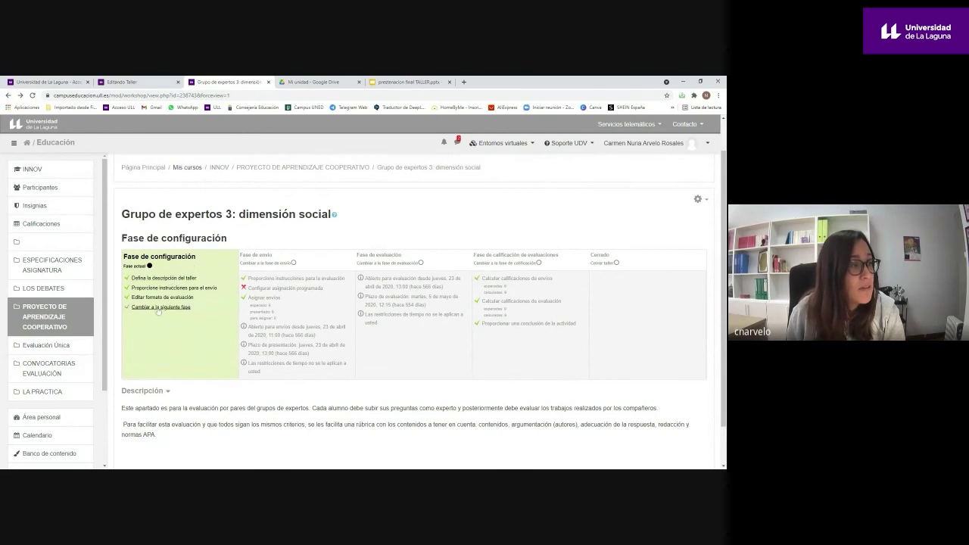
click(158, 310)
click(439, 389)
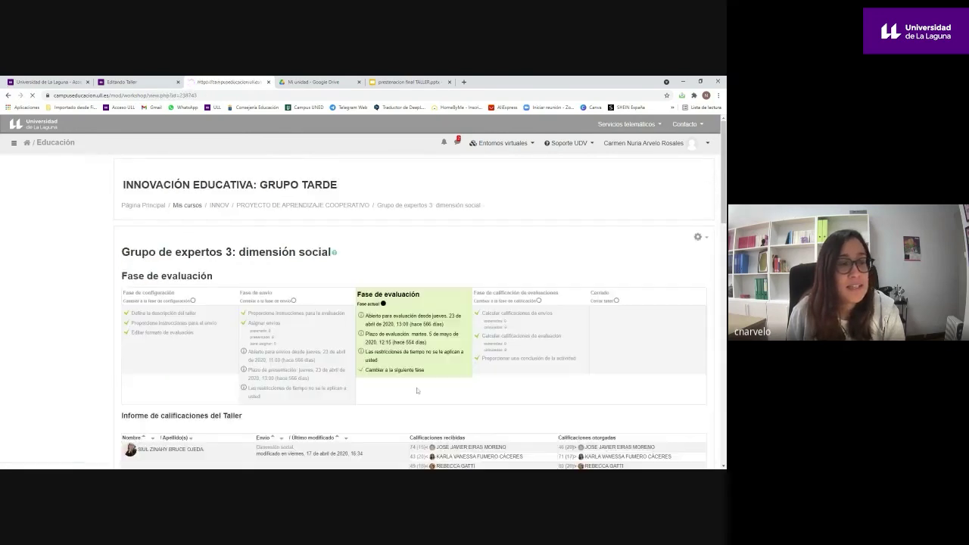